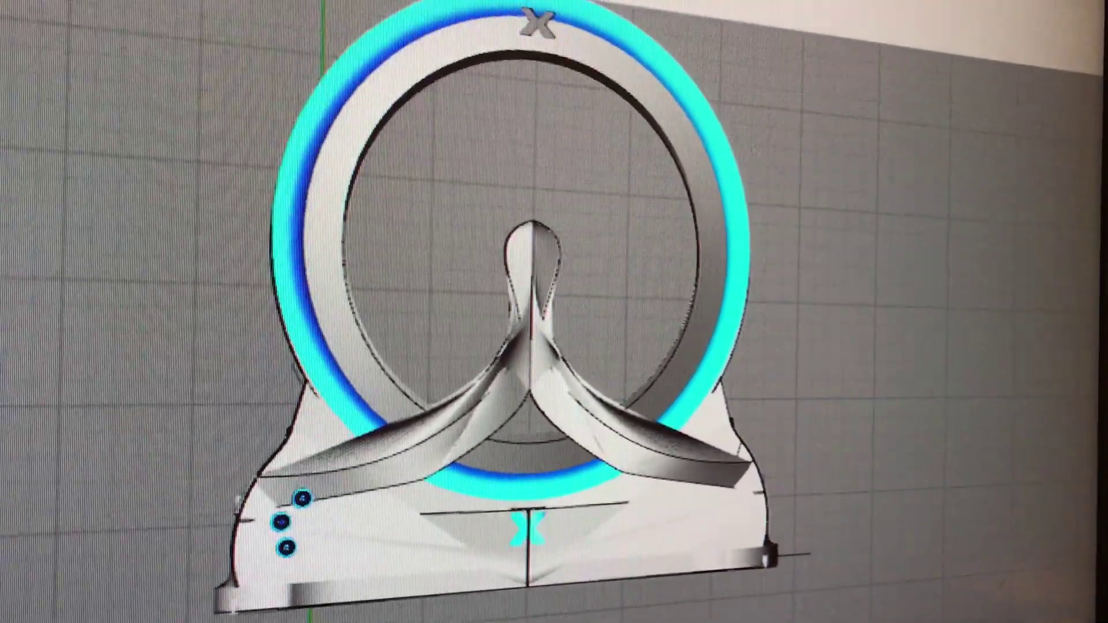
Select the large wheel's ring surface and orbit below to view both gardens from underneath.
{"action": "left_click", "coordinate": [374, 61]}
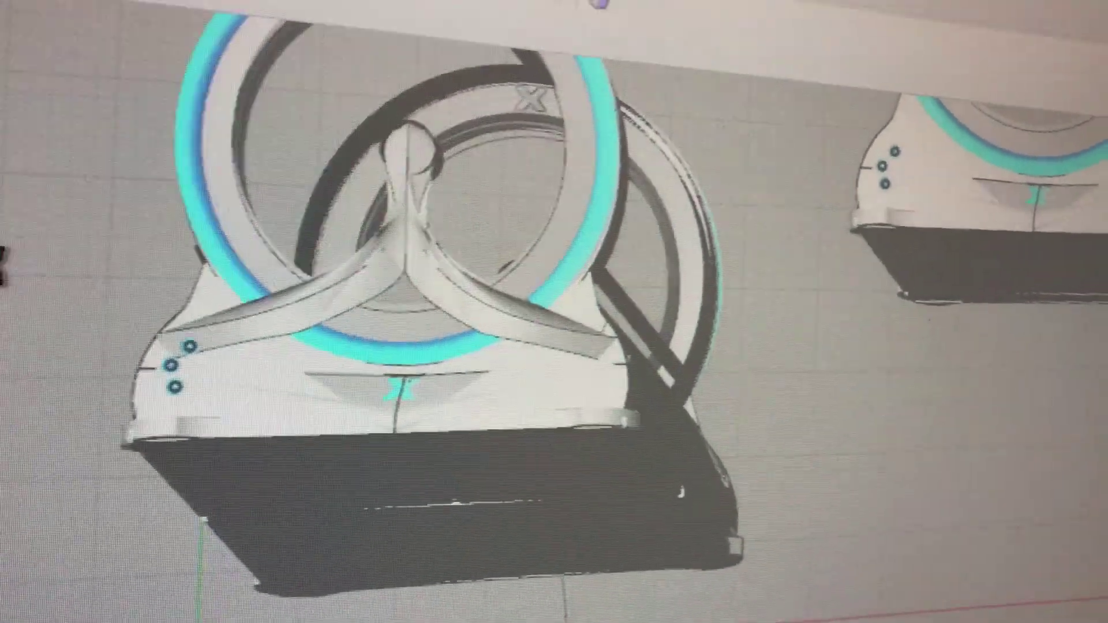
{"action": "middle_click_drag", "start_coordinate": [32, 285], "coordinate": [184, 294]}
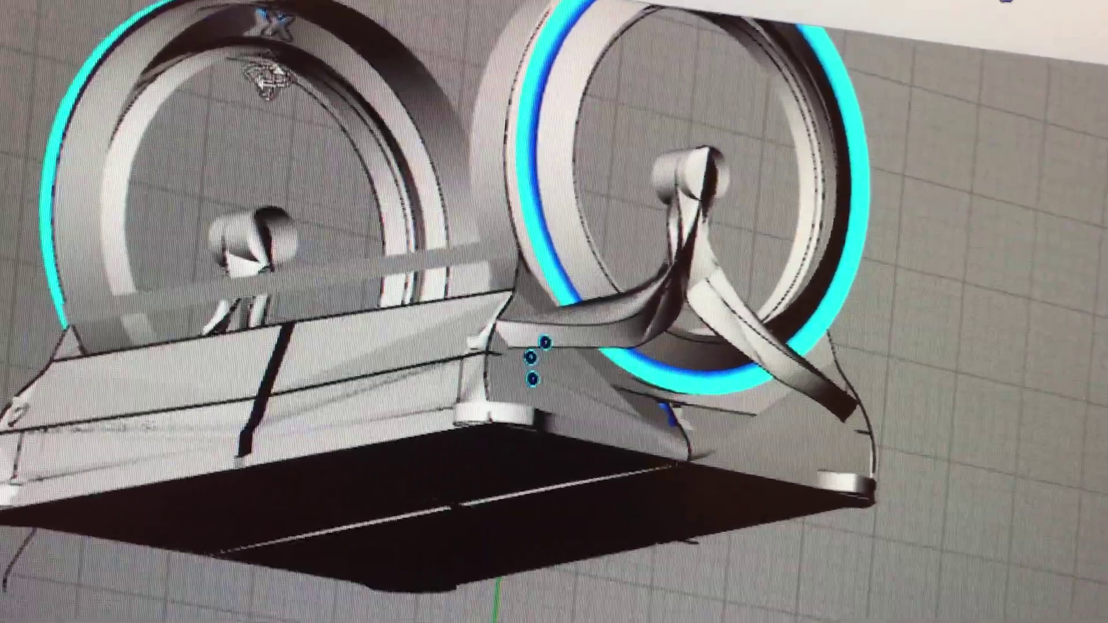
Show the frame between the two wheels edge-on from the side, then zoom back for an overview.
{"action": "key", "text": "Home"}
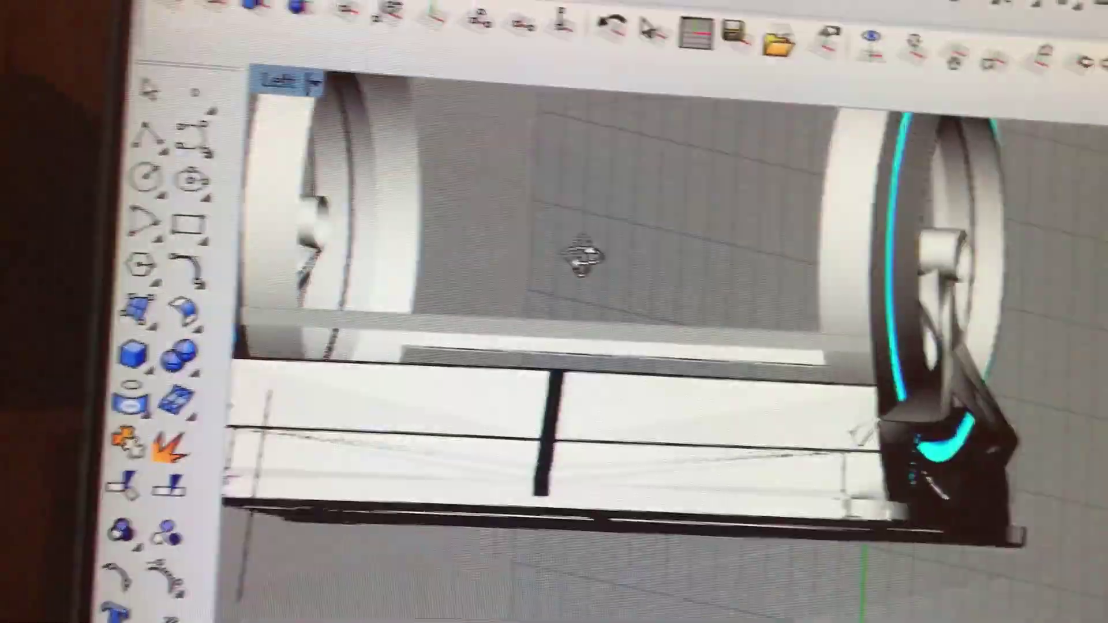
{"action": "key", "text": "Home"}
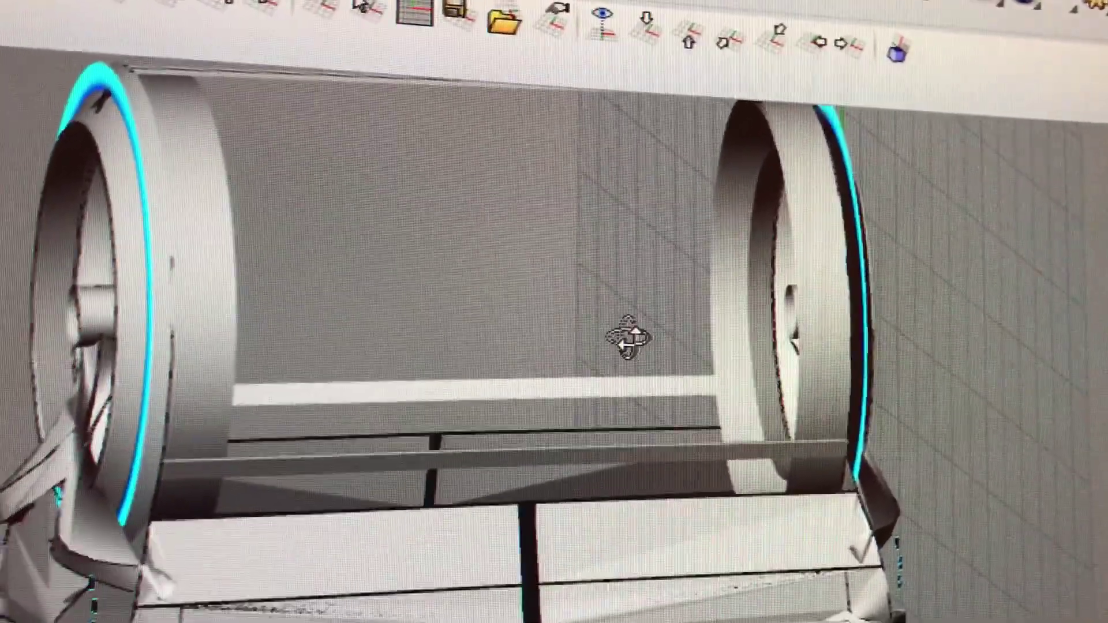
{"action": "right_click_drag", "start_coordinate": [629, 338], "coordinate": [626, 364]}
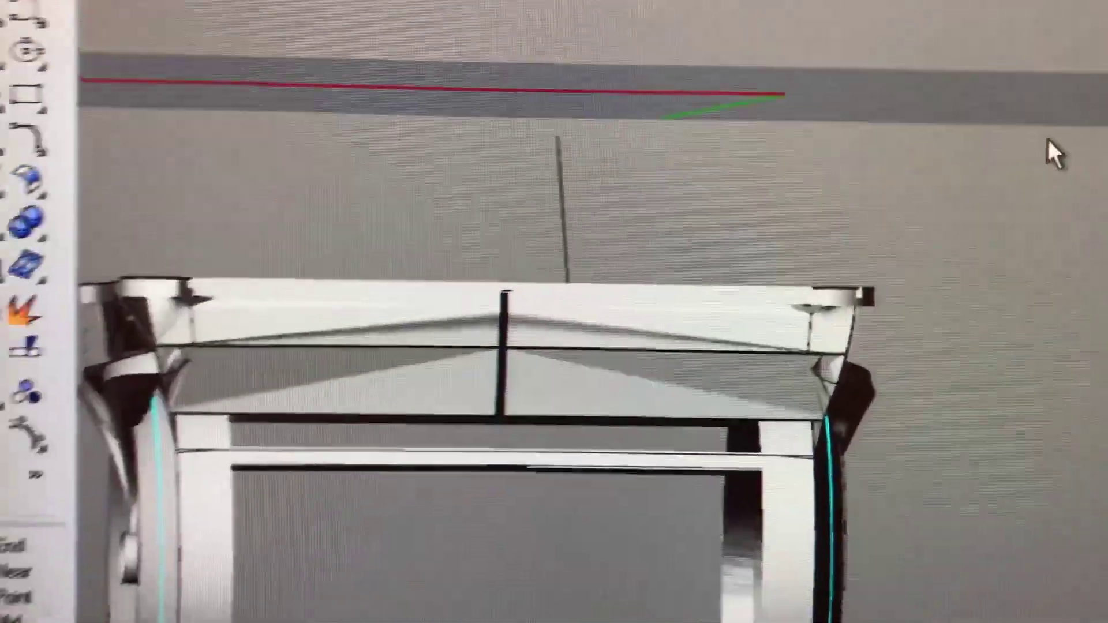
Window-select the objects in a rectangular area of the viewport.
{"action": "left_click_drag", "start_coordinate": [987, 251], "coordinate": [1092, 64]}
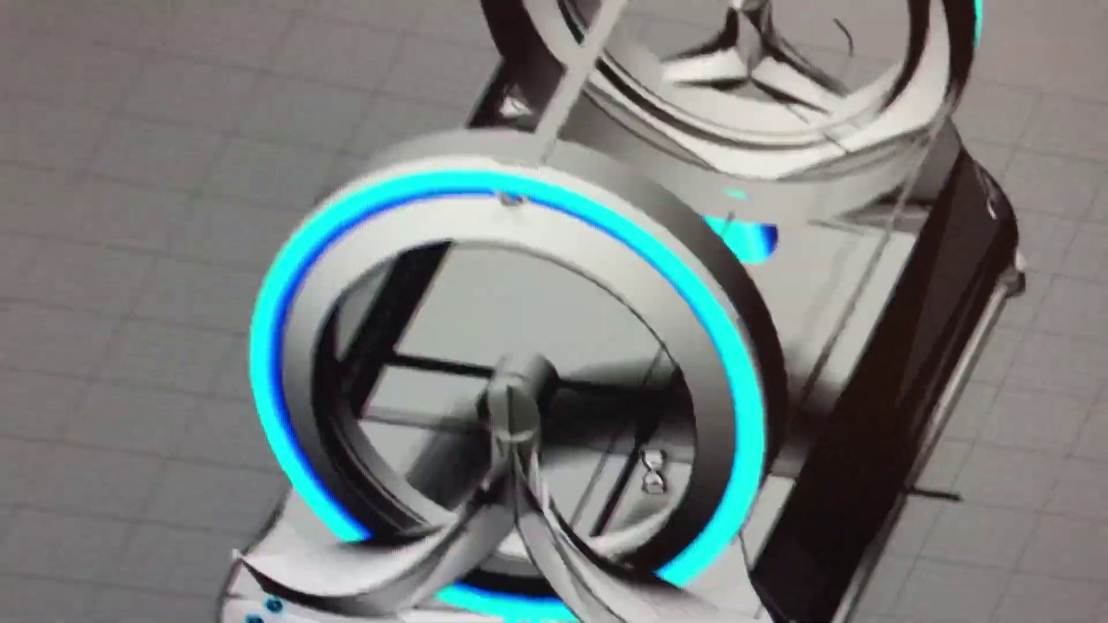
Rotate the view to face the front, showing the wheel unit's twin arms meeting at the hub.
{"action": "middle_click_drag", "start_coordinate": [480, 281], "coordinate": [673, 470]}
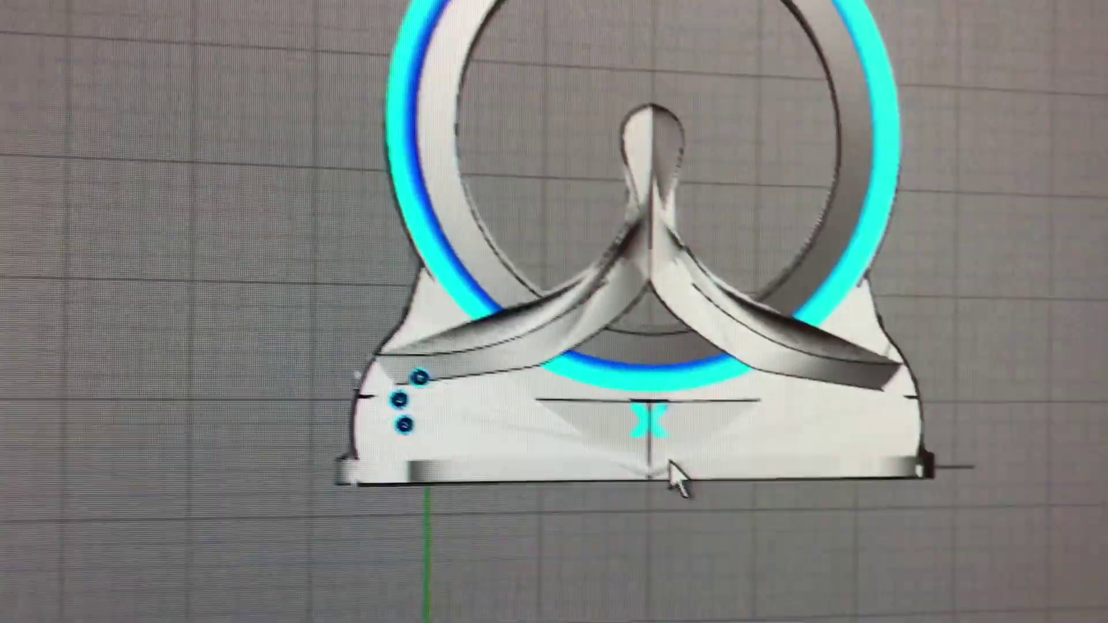